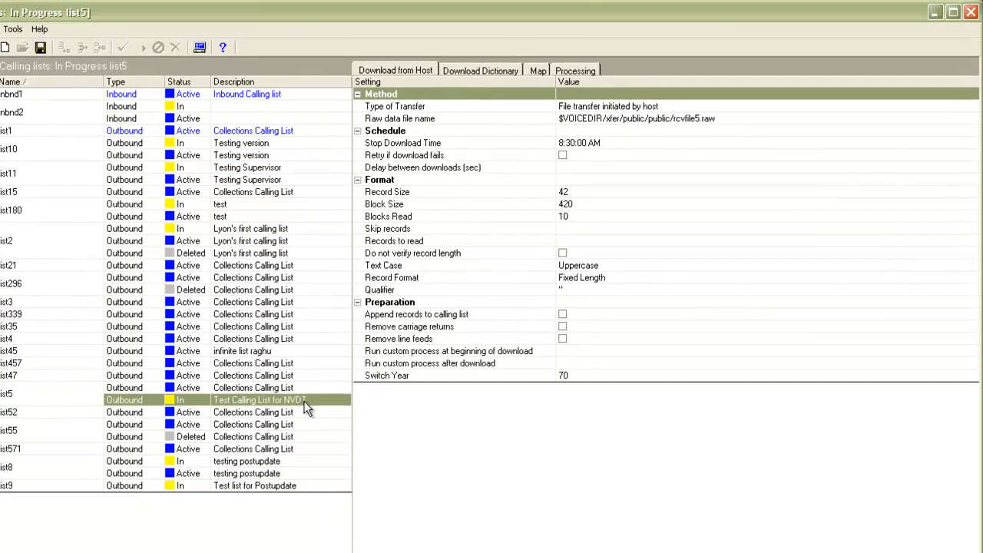
Step: Open the calling list details of the in-progress list5 and enable its Native Voice and Data Transfer feature
right_click(304, 401)
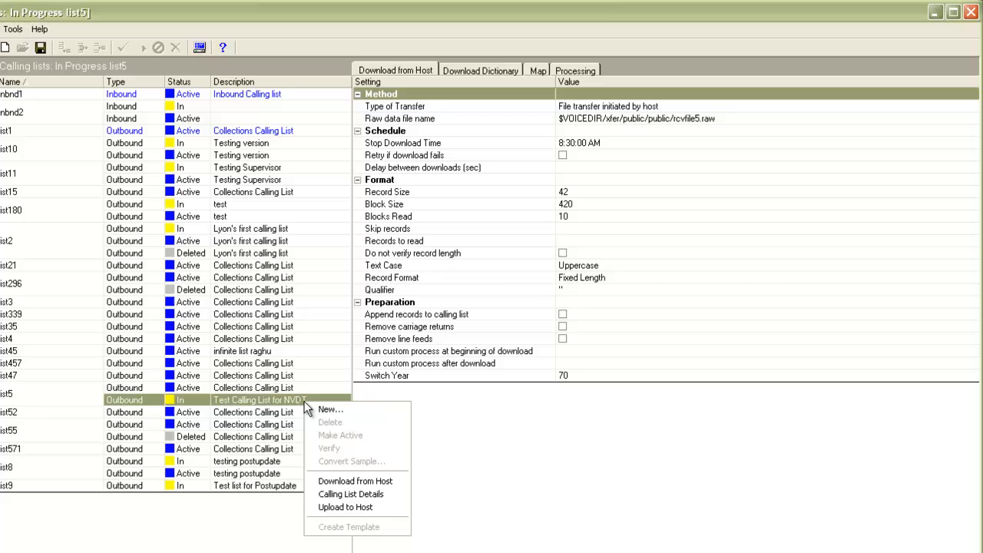
click(348, 494)
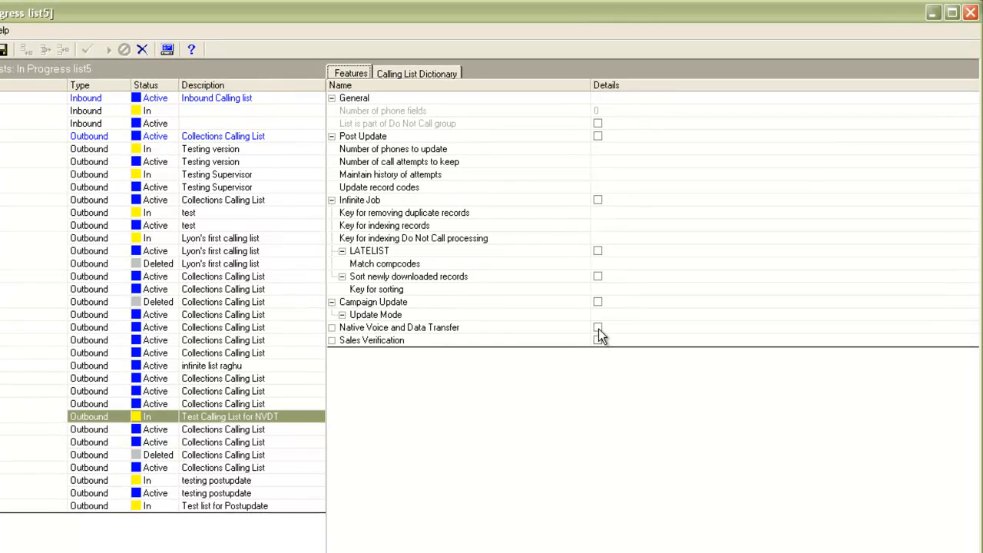
click(598, 329)
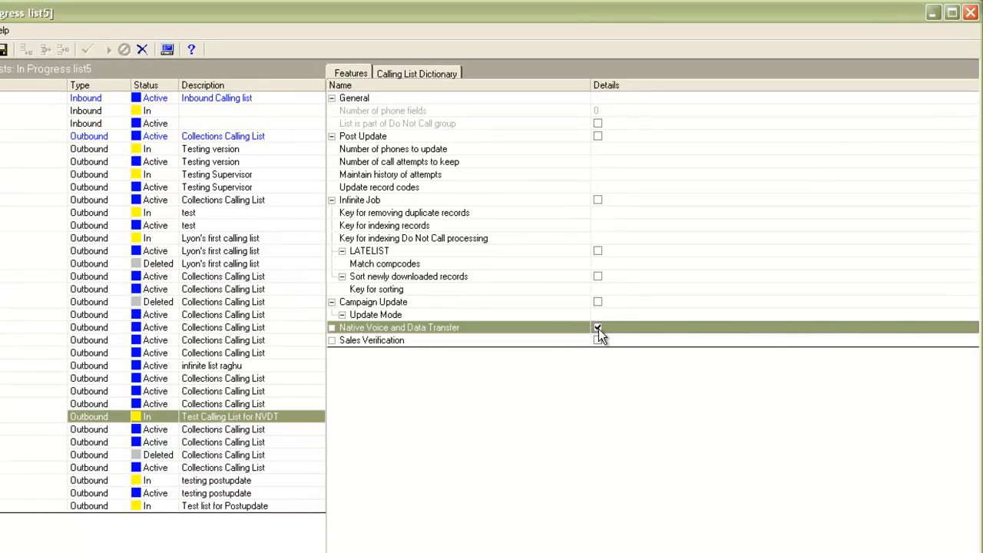
Step: Mark ACCTNUM, PHONE1, PHONE2, NAME and CAMPID as NVDT fields in list5's calling list dictionary
click(403, 73)
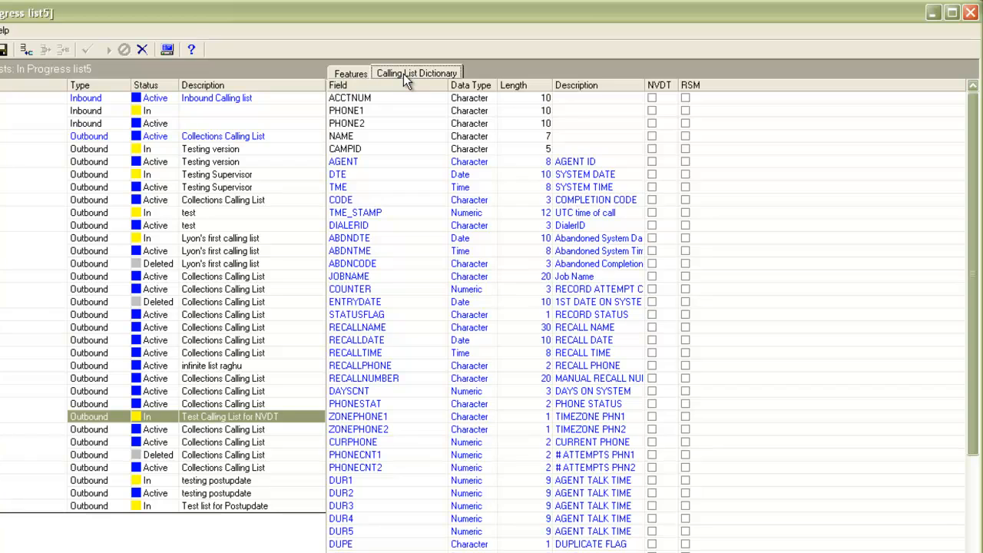
click(653, 99)
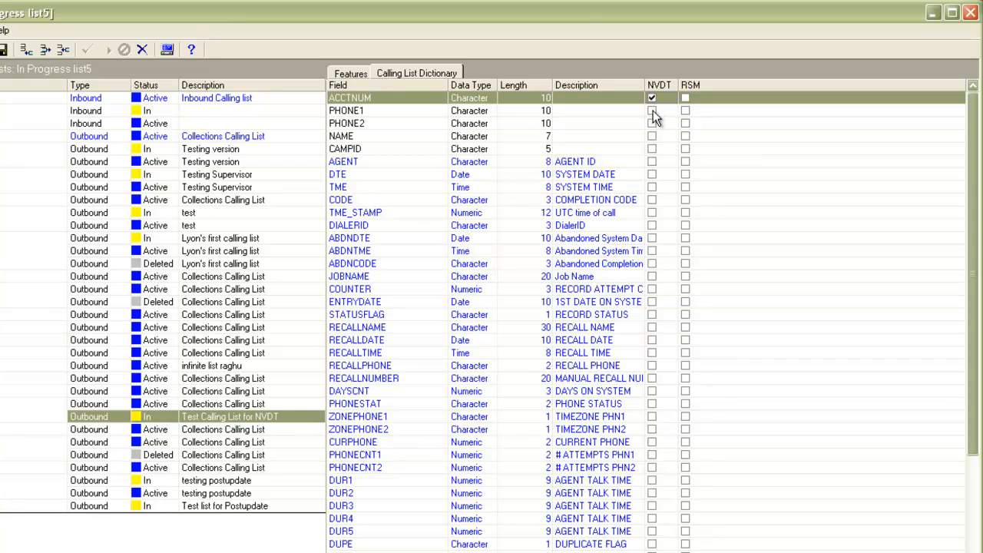
click(653, 111)
click(653, 124)
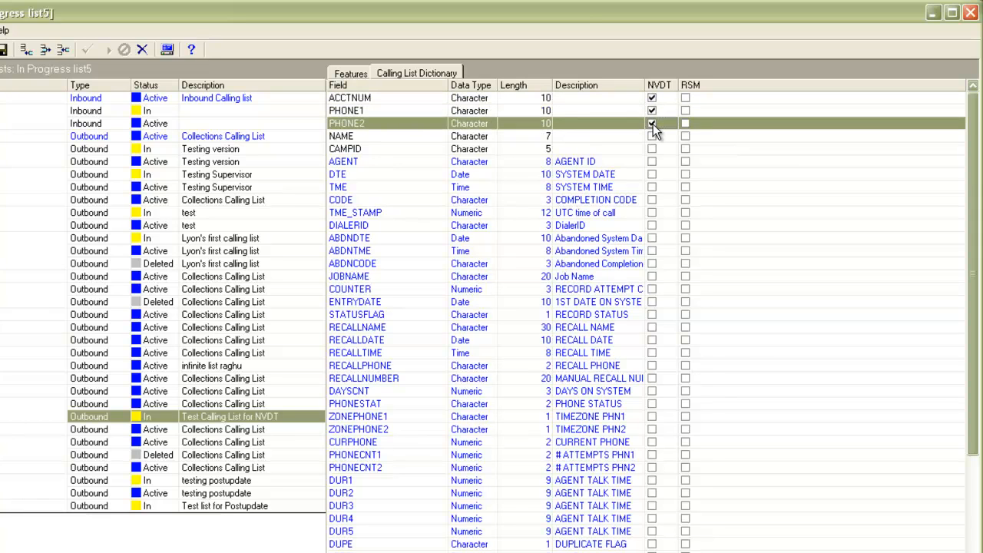
click(653, 136)
click(653, 149)
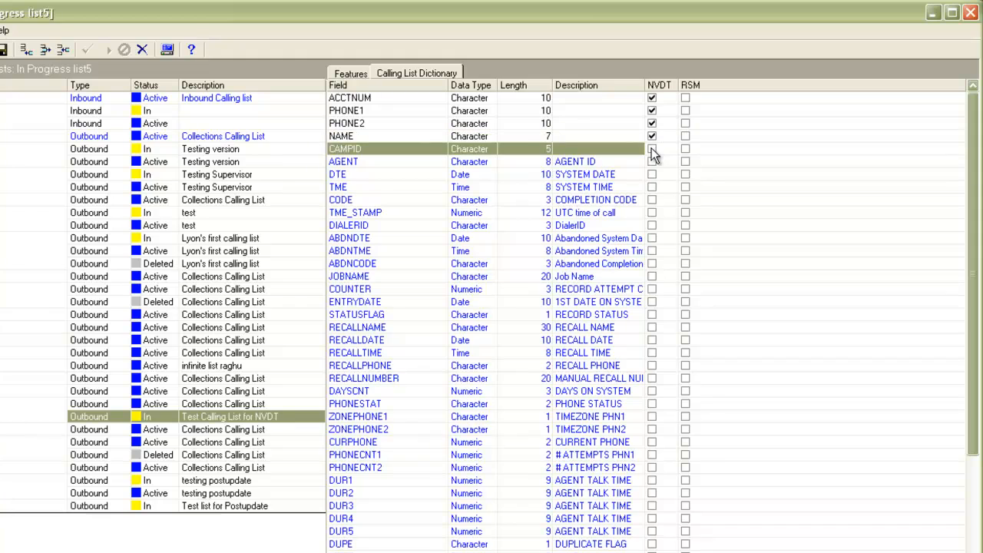
click(653, 150)
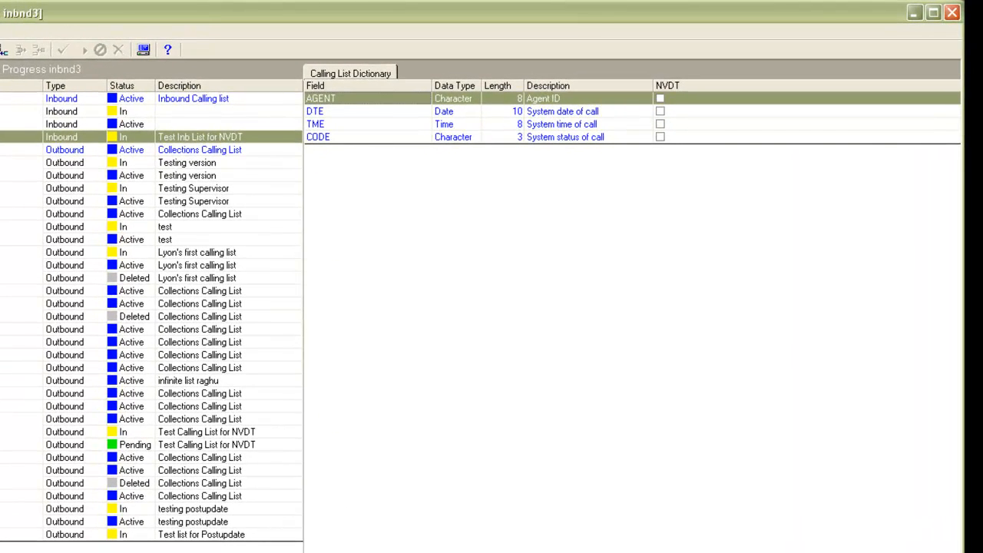
Step: Turn on ANI/DNIS for the in-progress inbnd3 list and configure its NVDT by associating the fields of the pending outbound list5
right_click(375, 198)
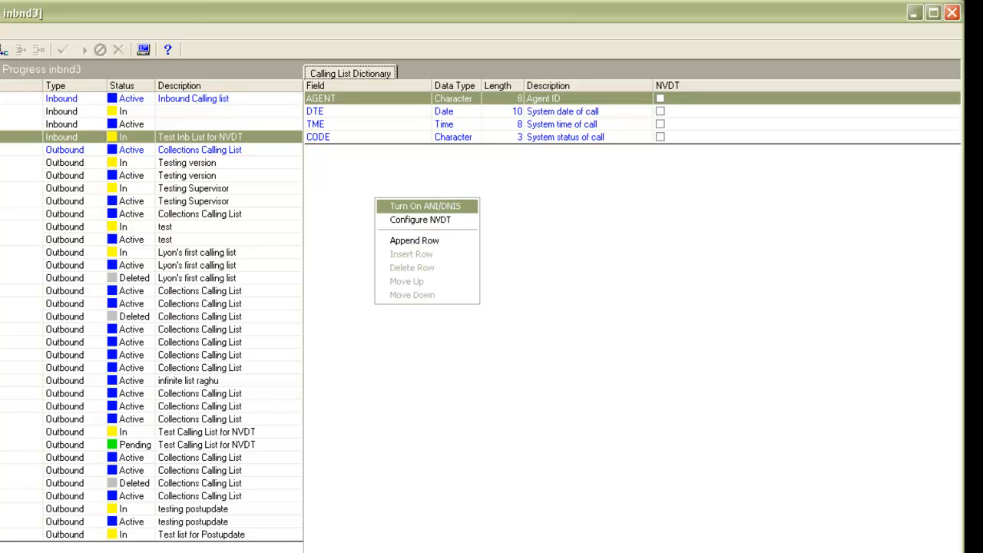
click(425, 206)
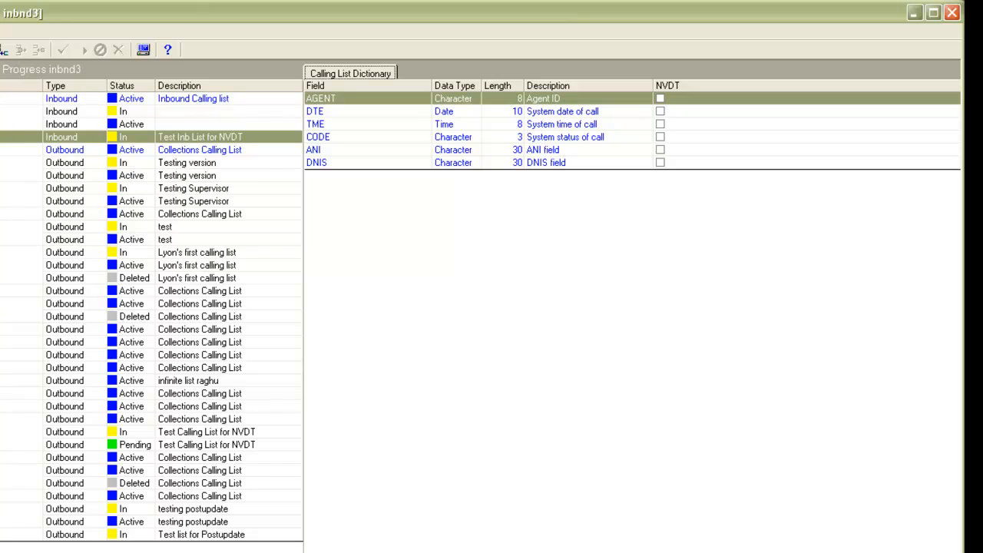
right_click(392, 206)
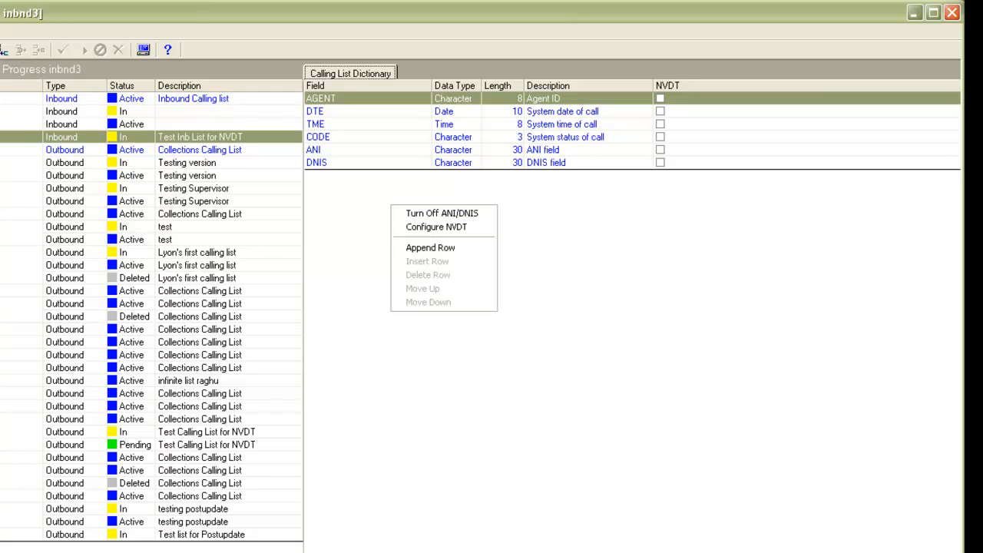
click(437, 227)
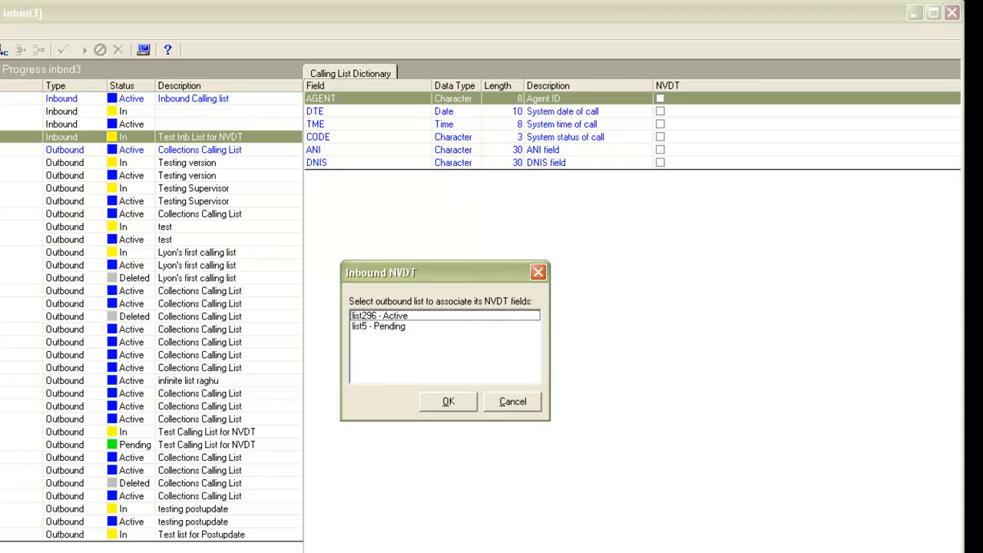
click(380, 326)
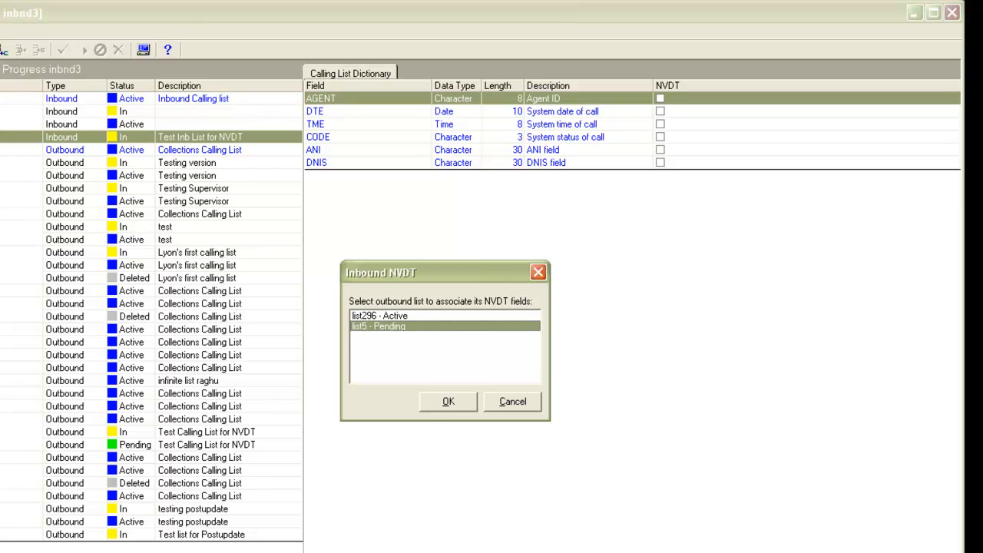
click(448, 401)
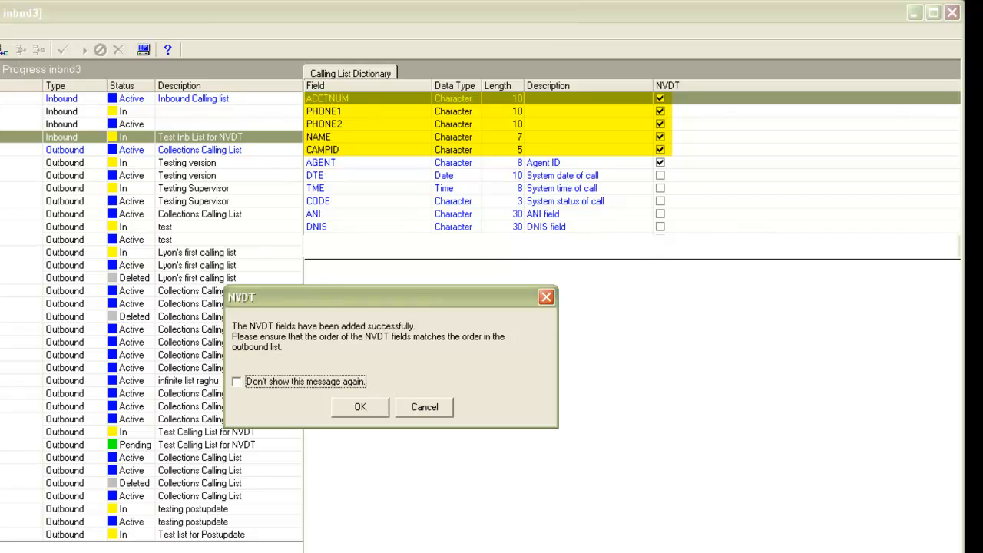
key(Return)
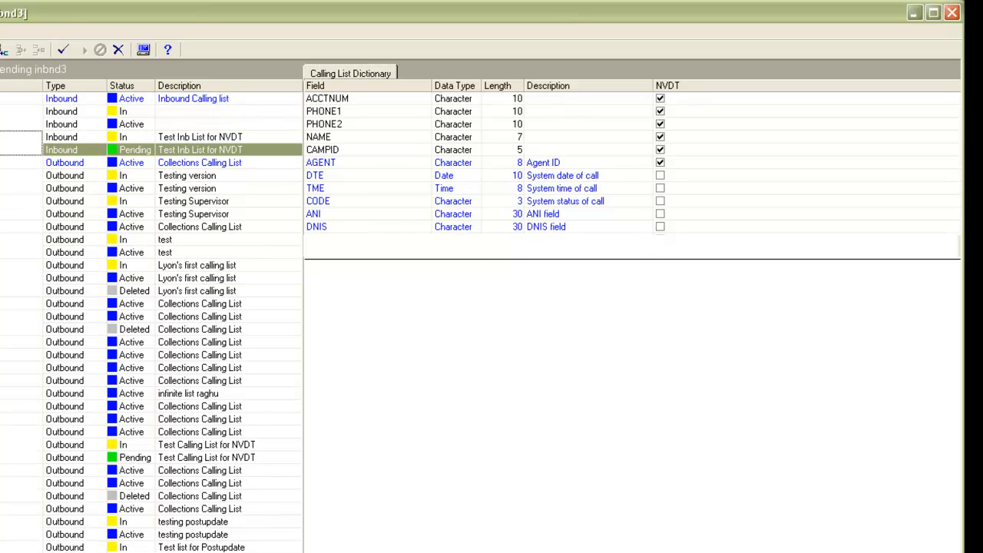
Step: Make the pending version of the inbound list inbnd3 active
right_click(250, 151)
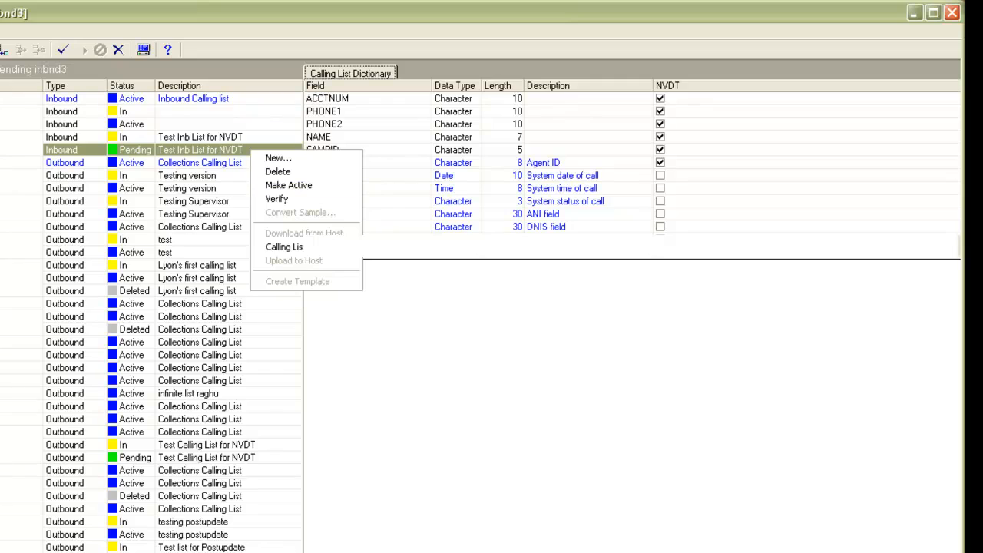
click(289, 185)
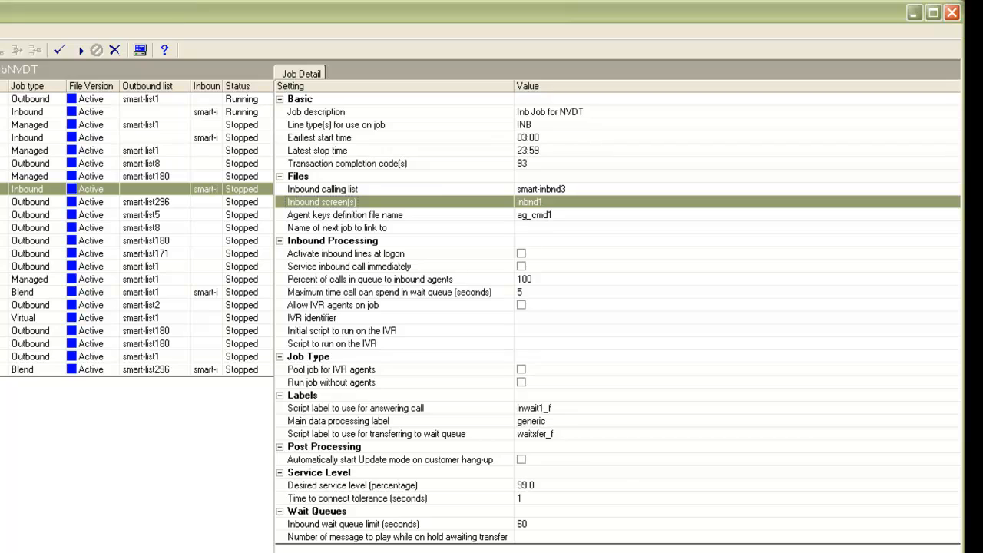
Step: Replace the inbound screen inbnd1 with inbNVDT in the details of the inbound NVDT job
click(530, 202)
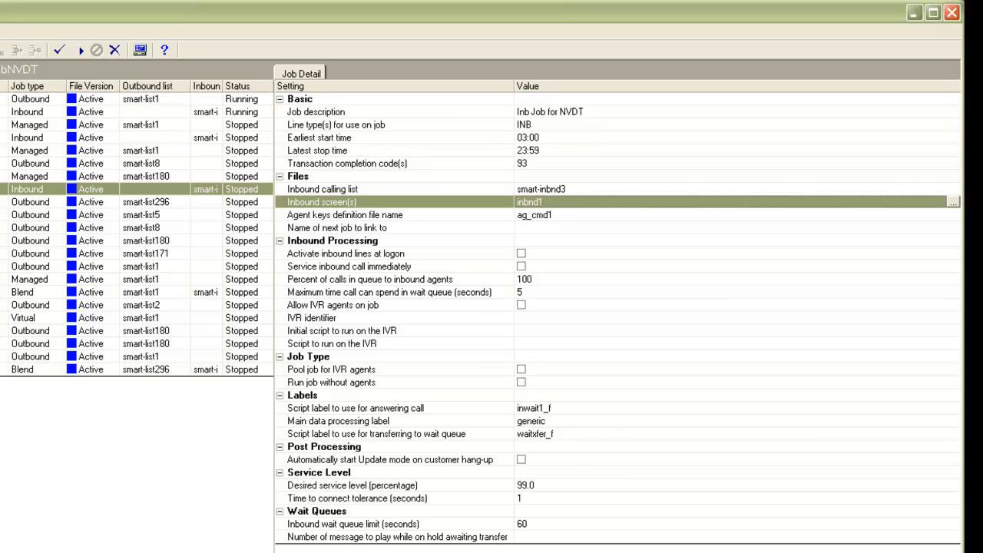
click(953, 202)
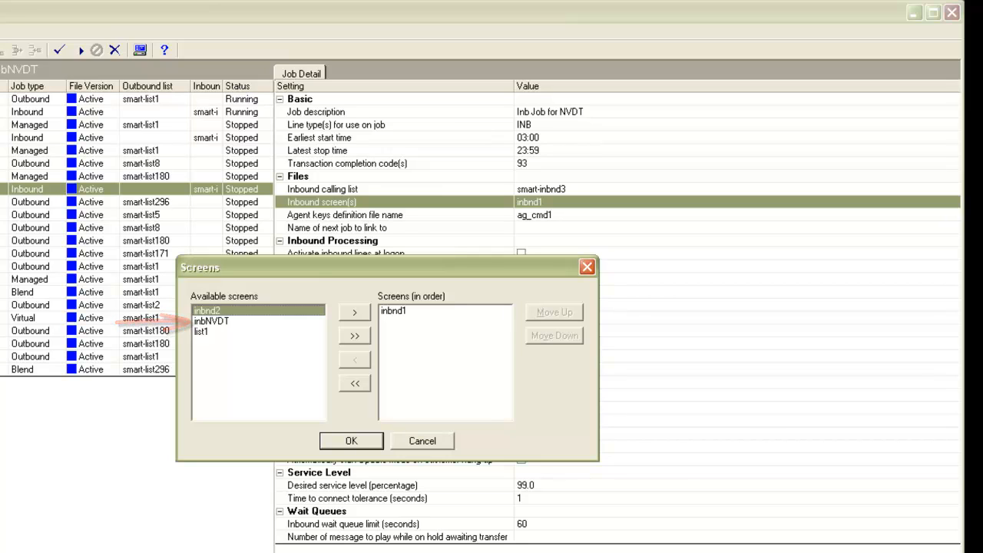
click(394, 311)
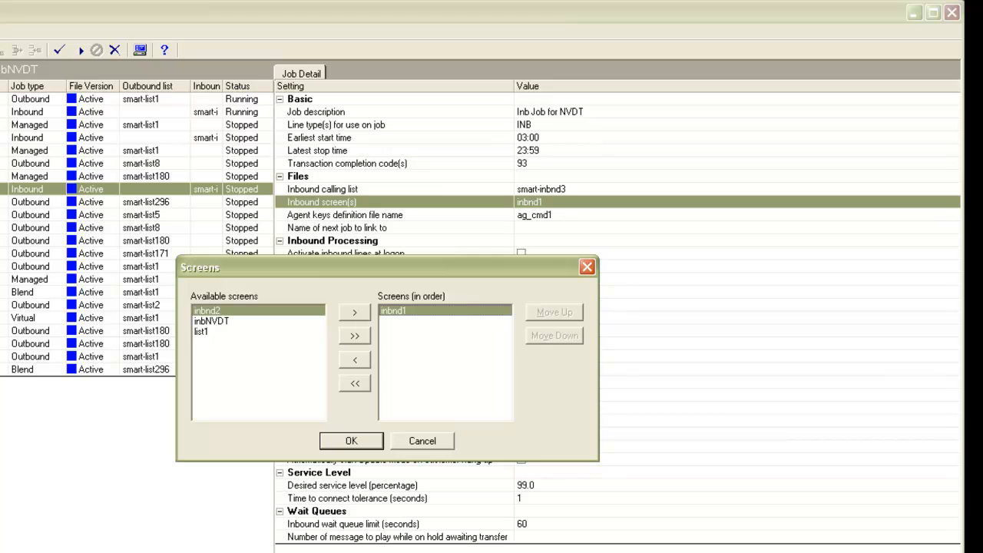
click(355, 360)
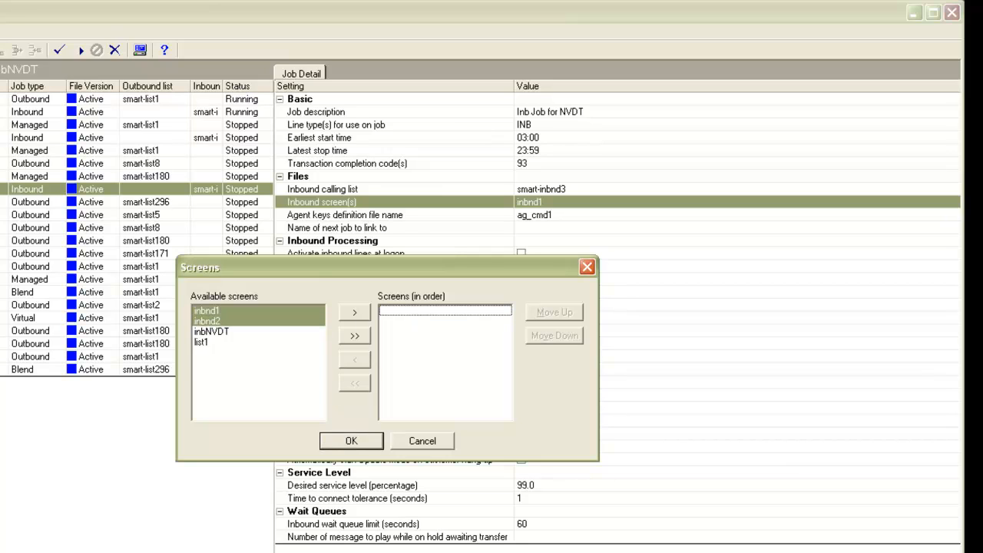
click(211, 332)
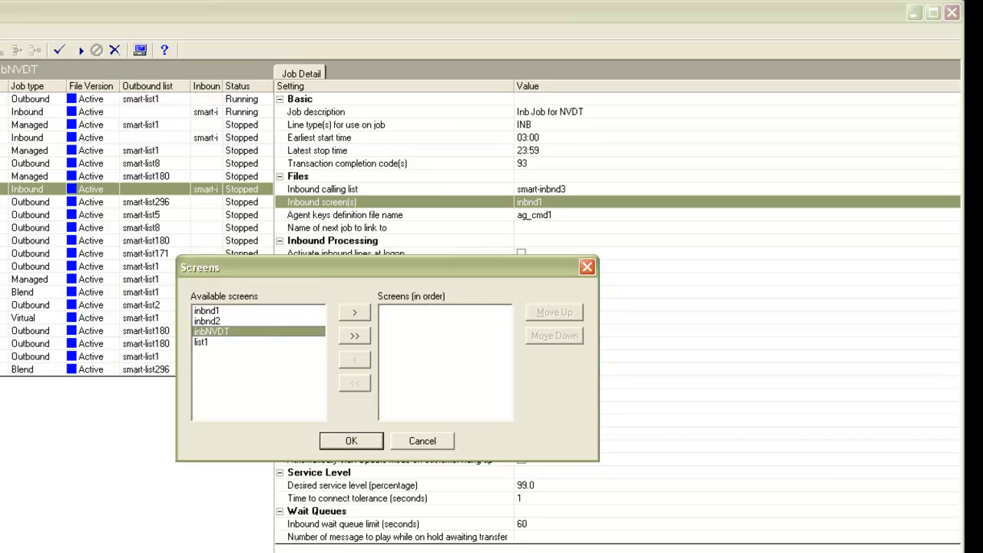
click(355, 312)
click(351, 441)
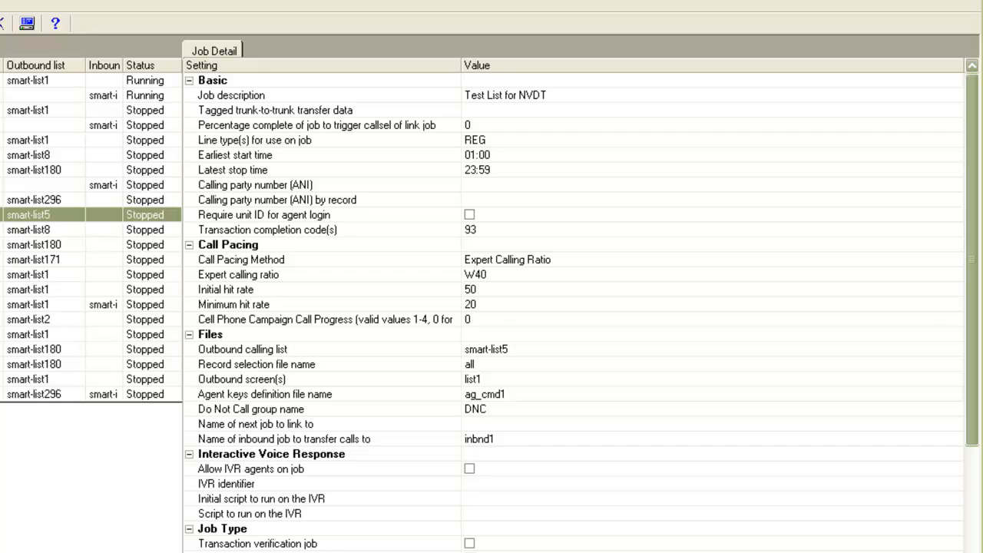
Step: Set the inbound job to transfer calls to as InbNVDT in the outbound job that uses smart-list5
click(284, 440)
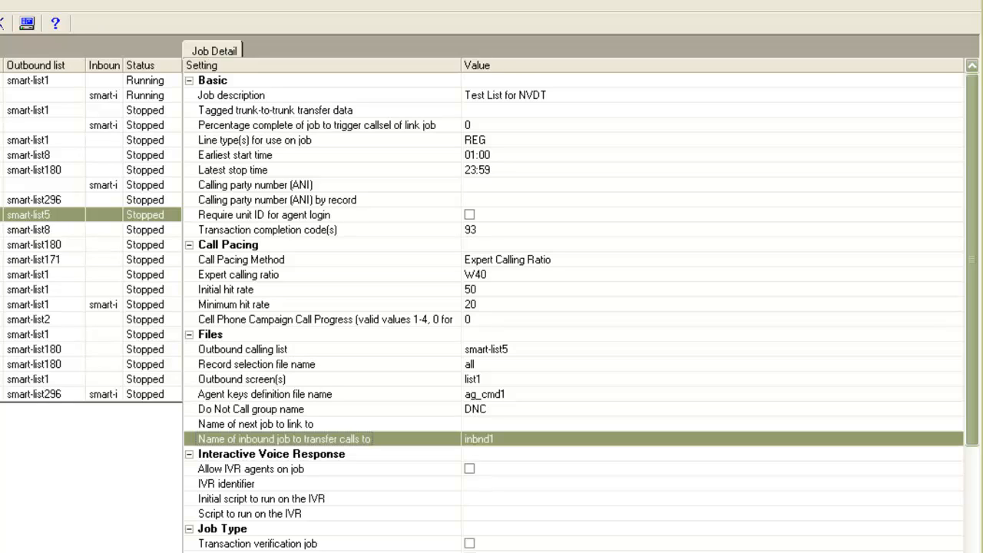
click(492, 439)
click(955, 440)
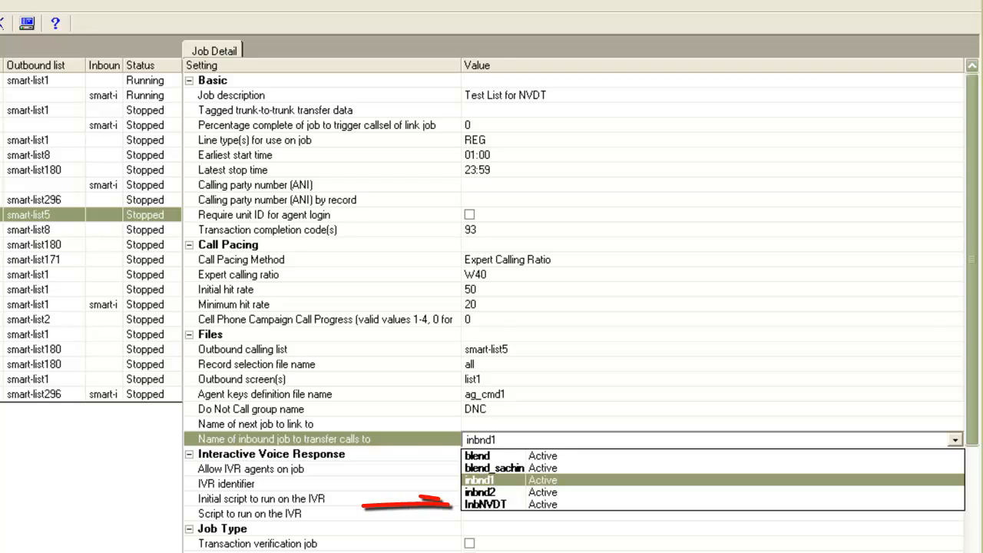
key(Down)
key(Down)
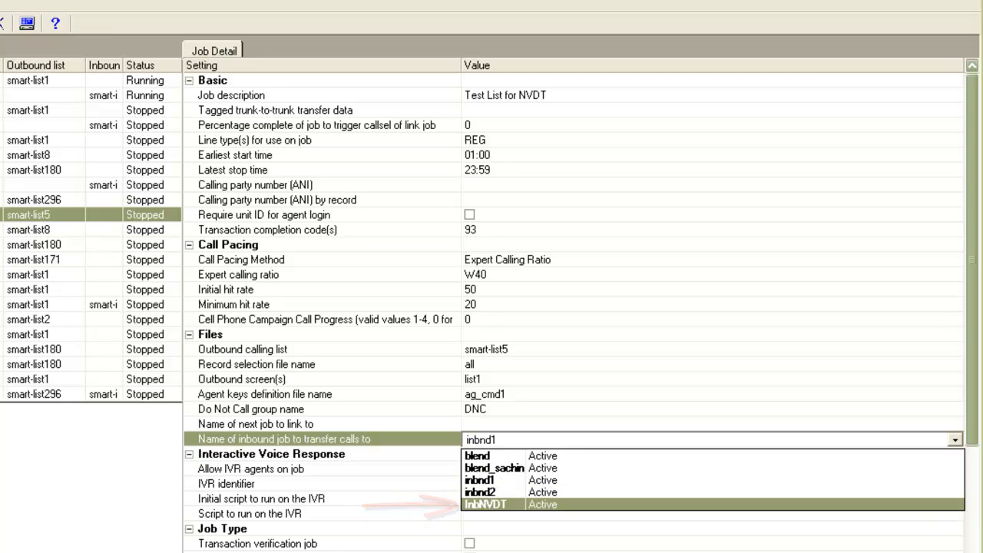
key(Return)
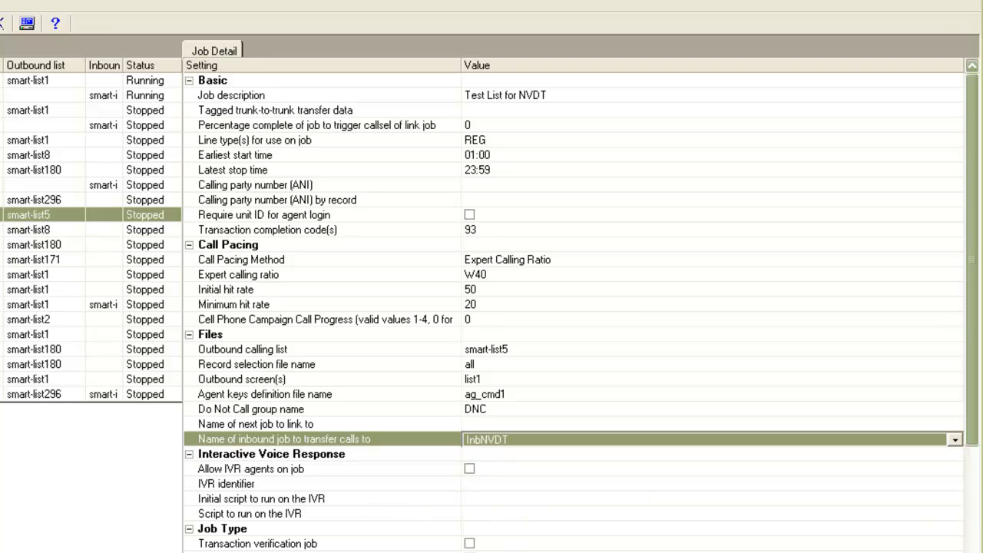
key(Return)
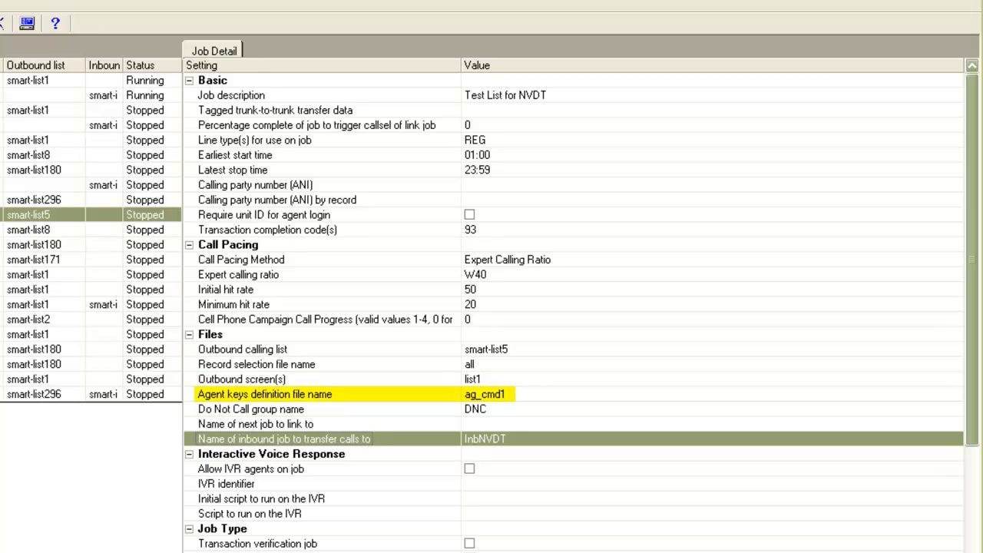
key(Tab)
key(Tab)
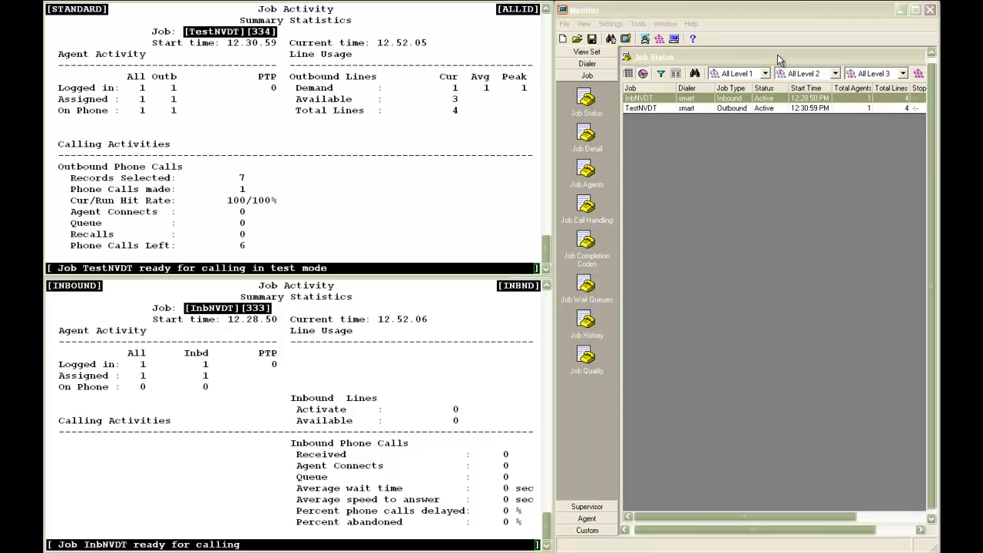
click(743, 11)
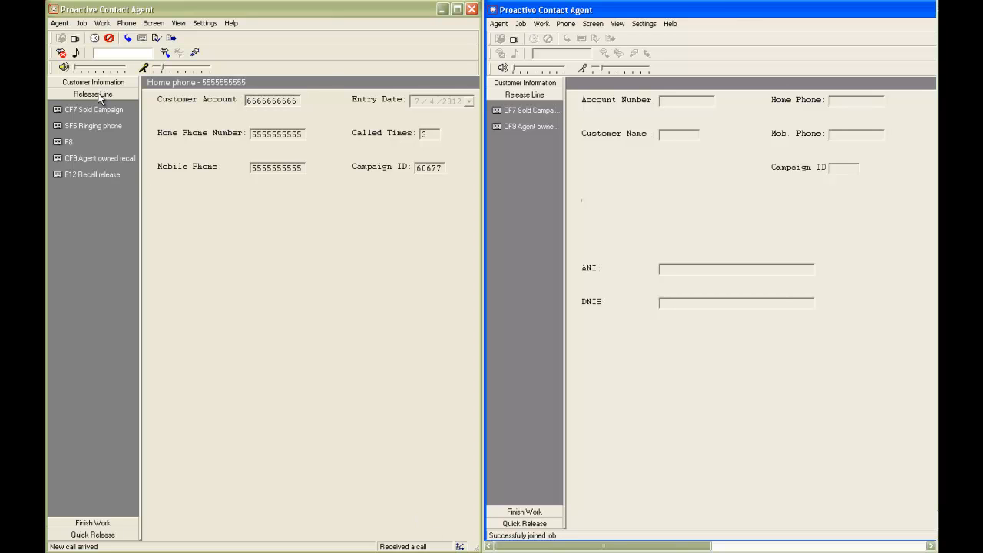
Step: In the outbound agent's Proactive Contact Agent window, forward the call unsupervised to job InbNVDT, releasing the line with CF7 Sold Campaign
click(104, 25)
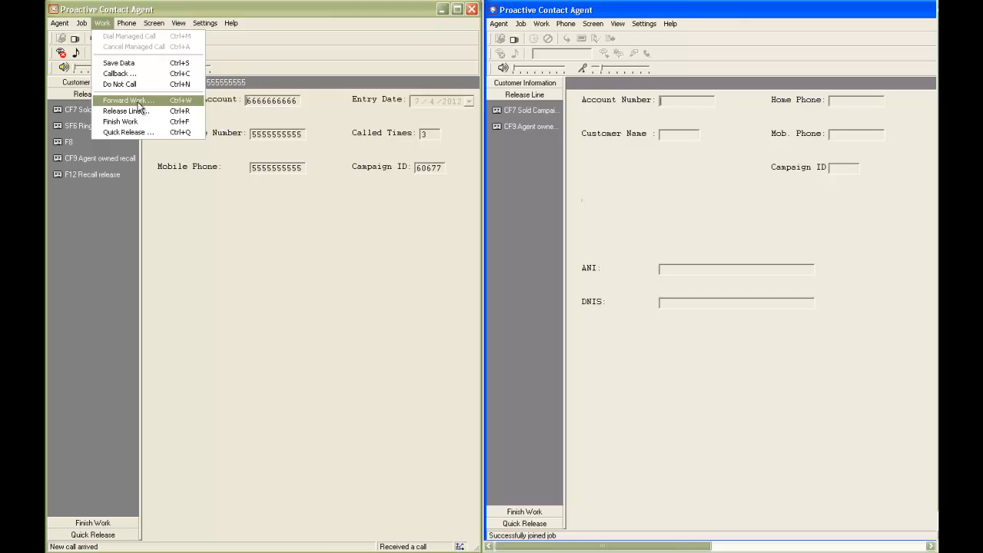
click(289, 51)
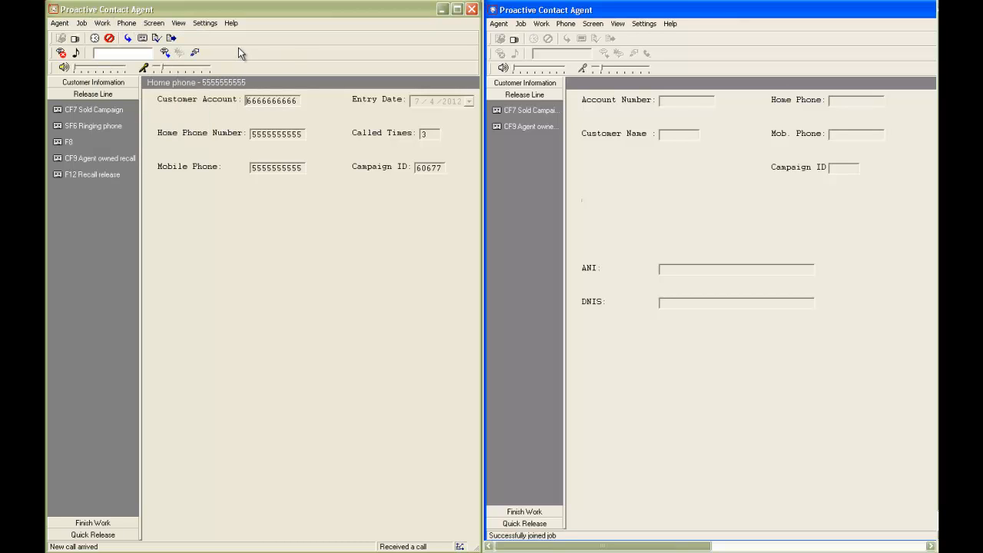
click(128, 38)
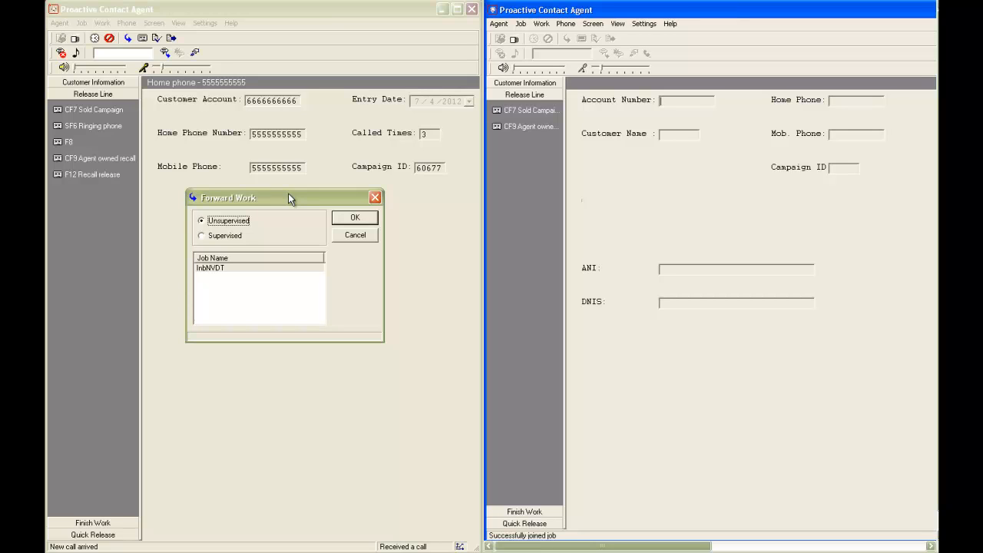
click(285, 269)
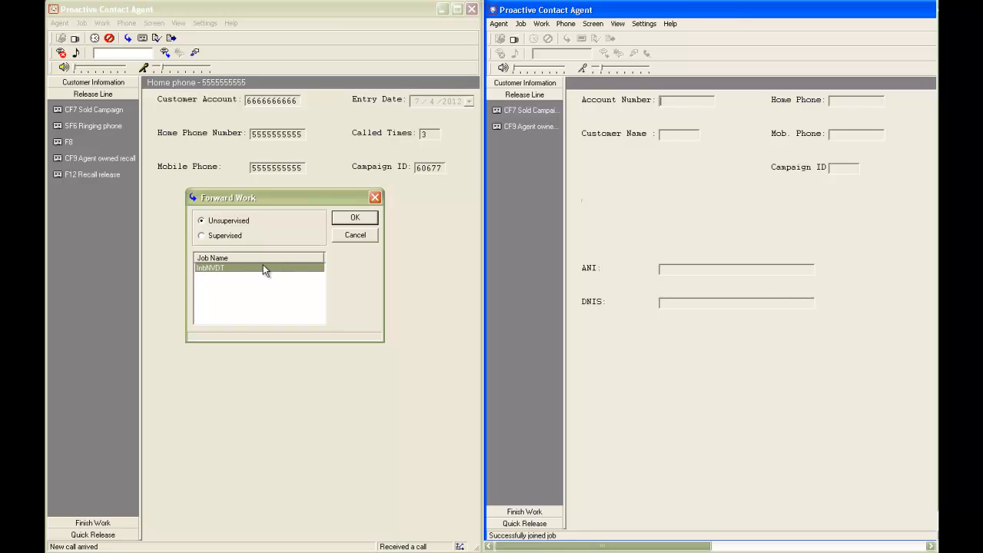
click(341, 222)
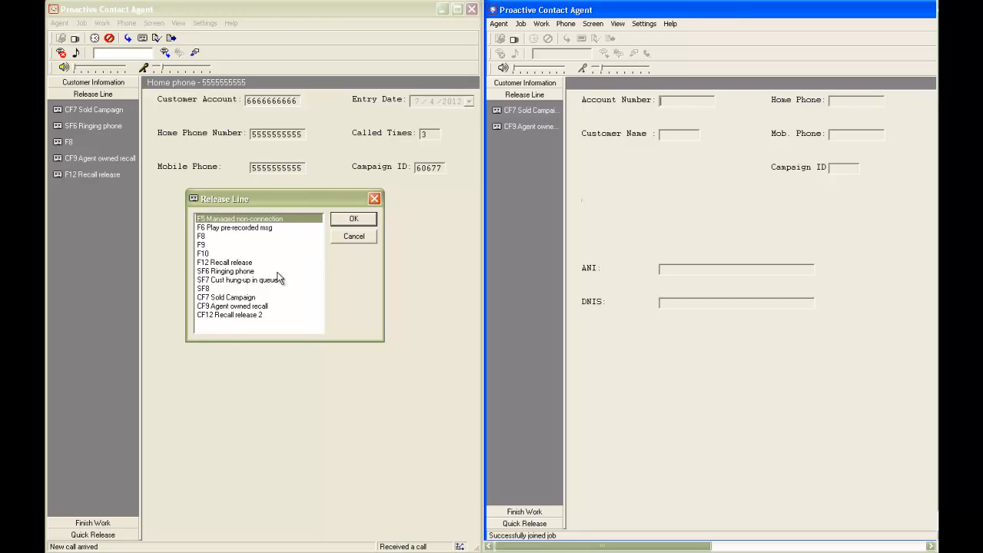
click(254, 299)
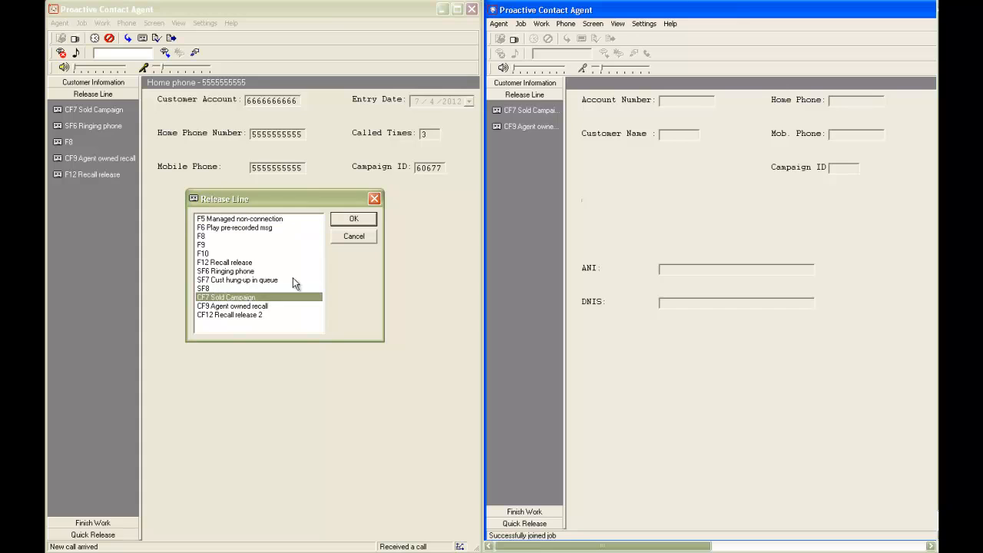
click(351, 220)
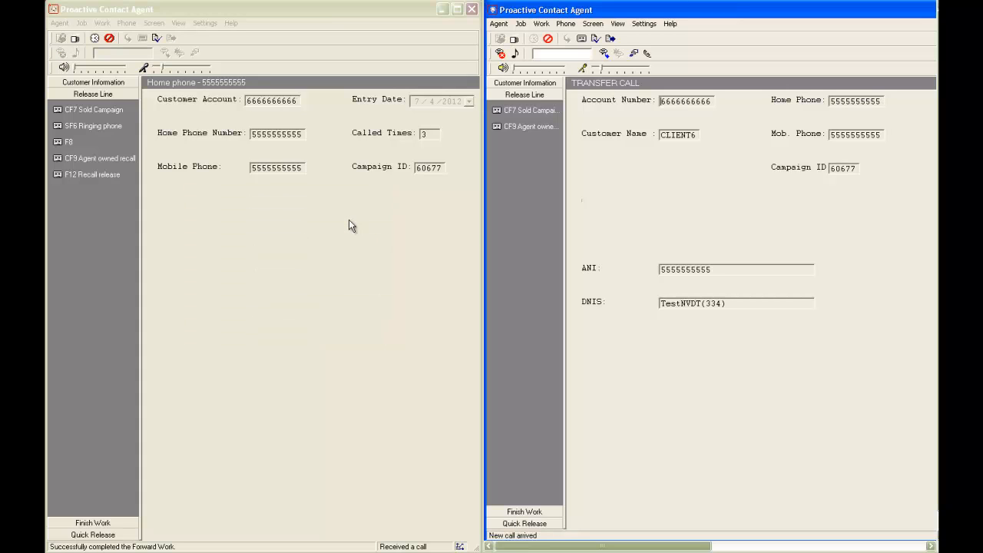